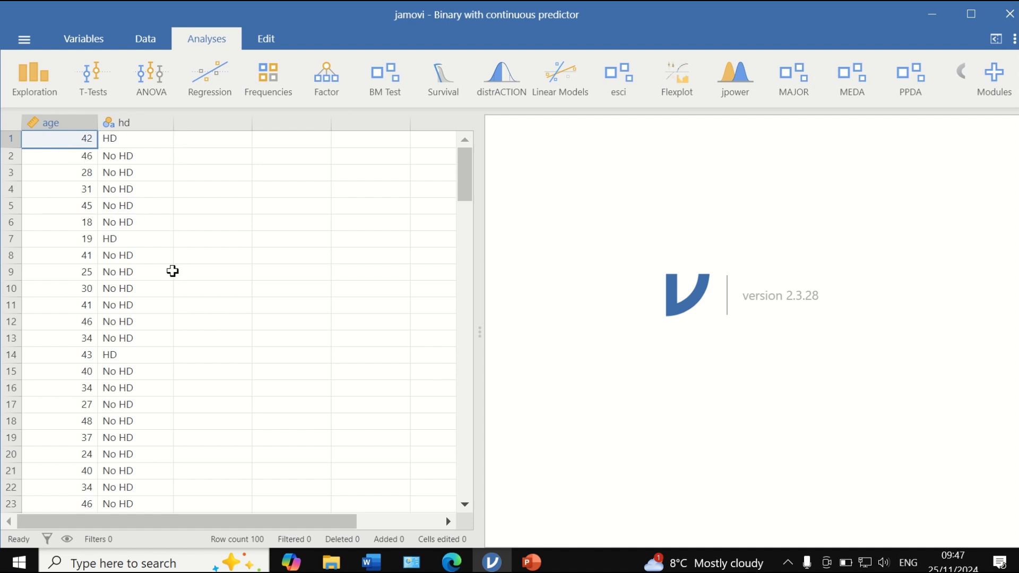
- Look through the data rows and run a Descriptives analysis on the age and hd variables
scroll(177, 286, "down", 20)
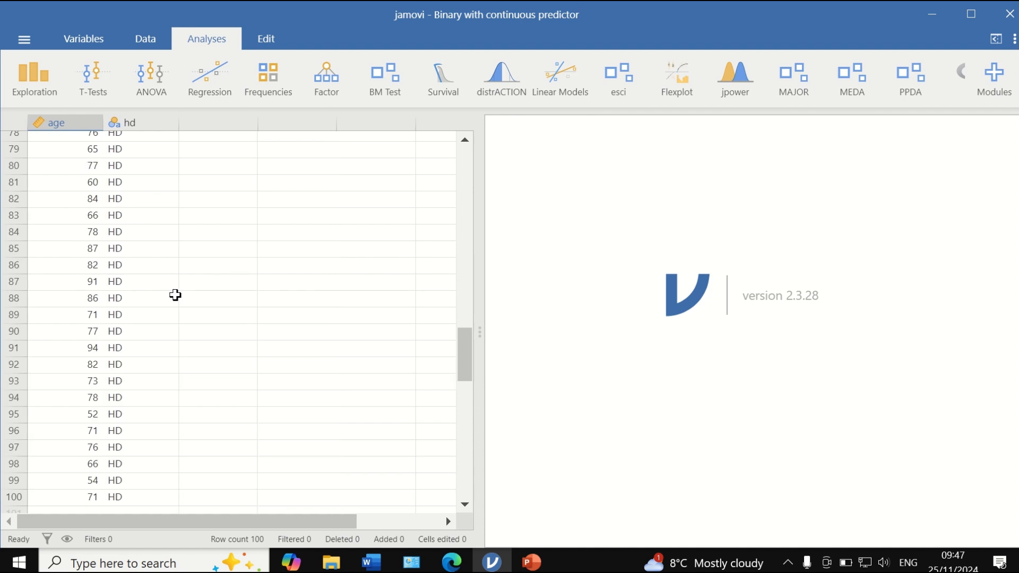
scroll(175, 295, "up", 4)
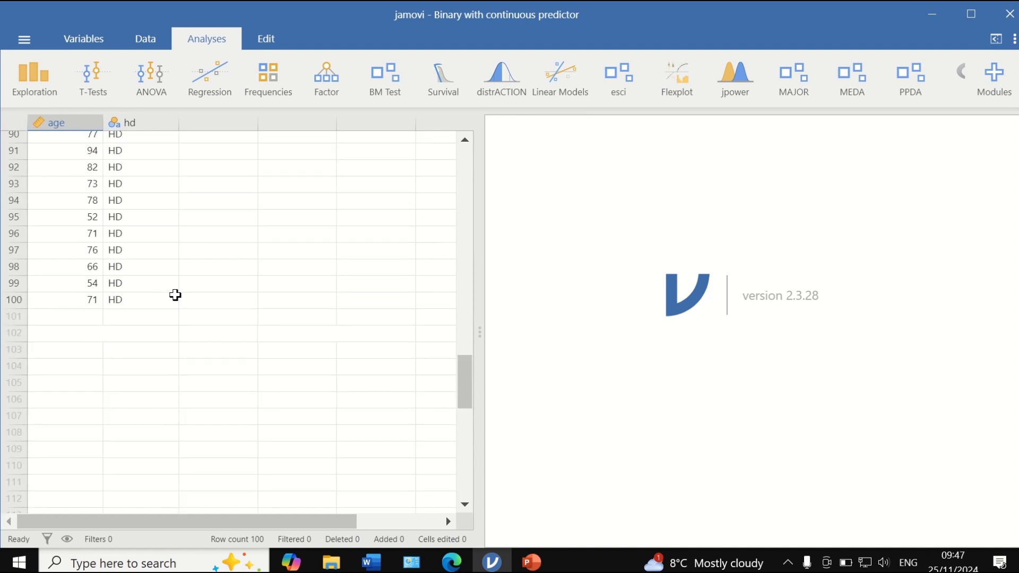
scroll(175, 296, "up", 20)
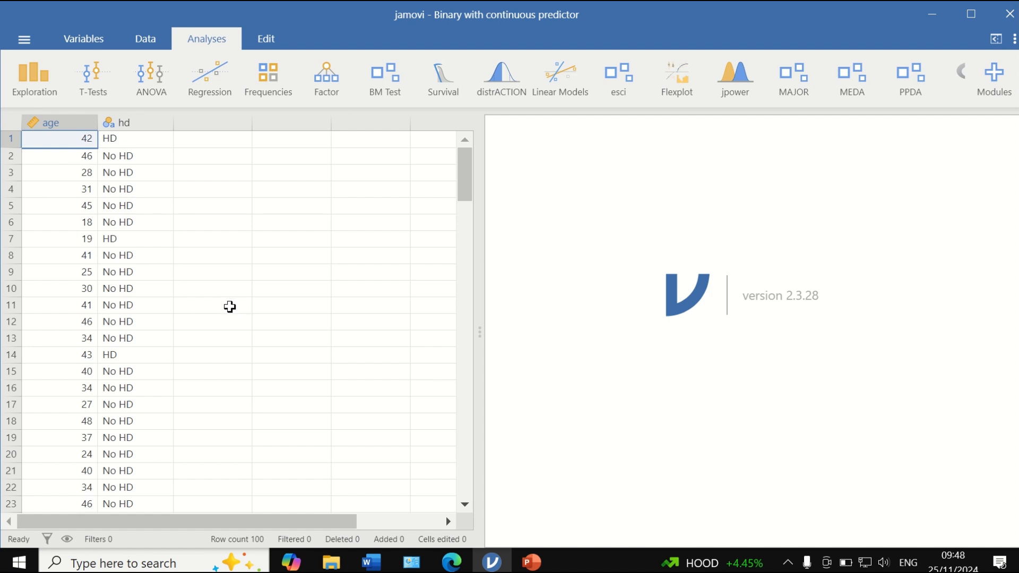
left_click(54, 93)
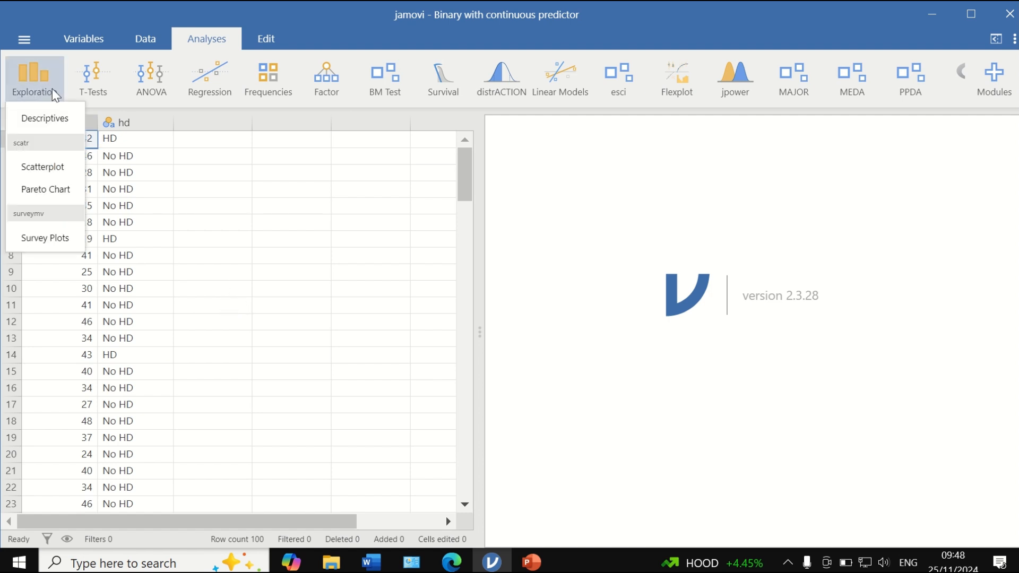
left_click(54, 118)
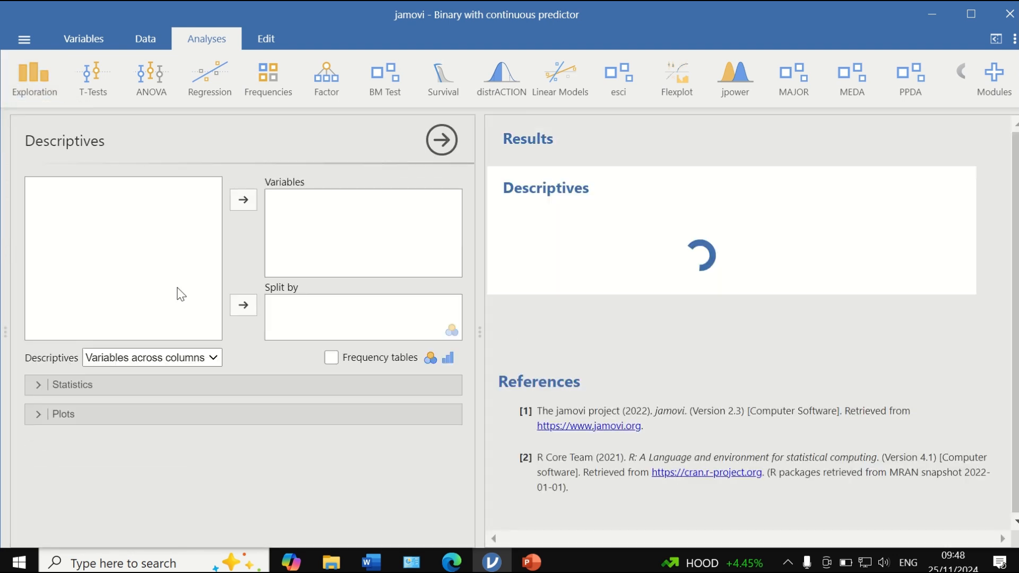
left_click(57, 189)
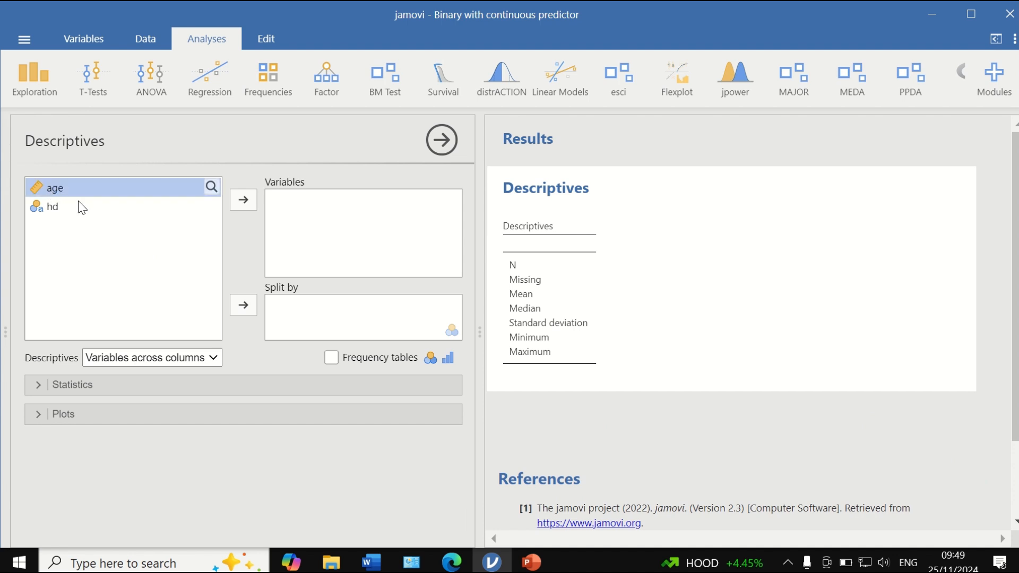
left_click(249, 205)
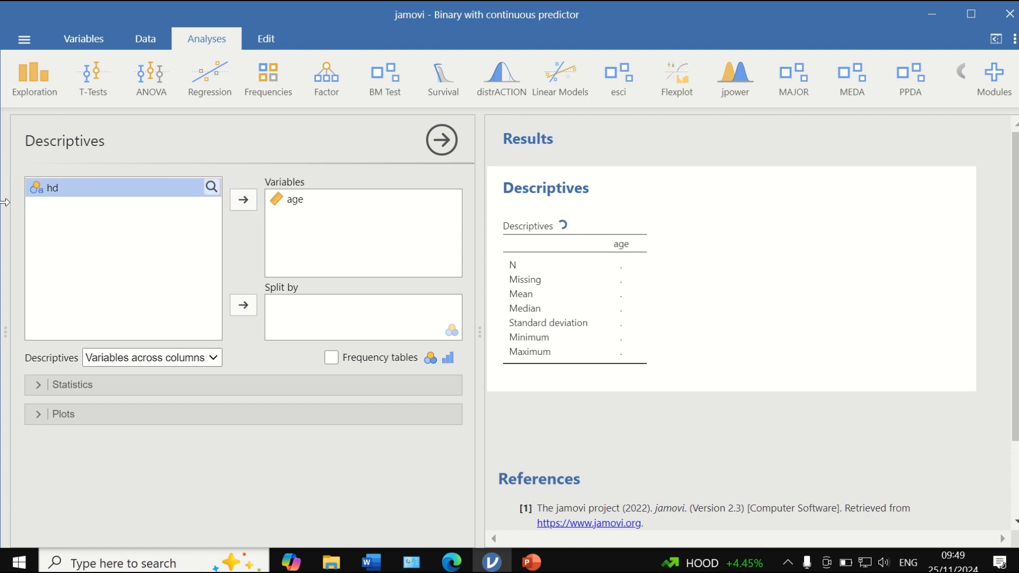
left_click(240, 200)
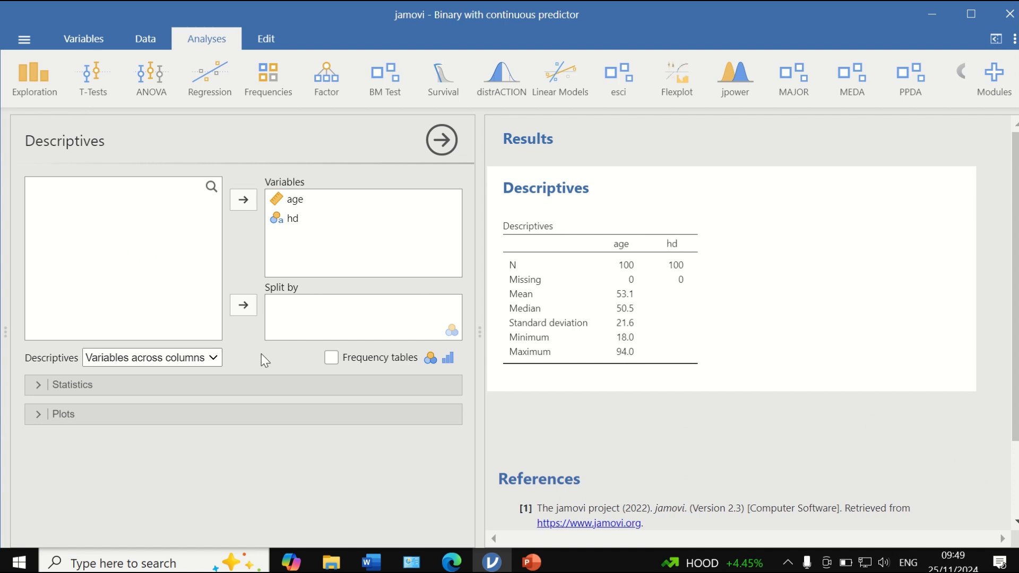
- Remove the median, mean and standard deviation from the descriptive statistics and turn on frequency tables
left_click(135, 383)
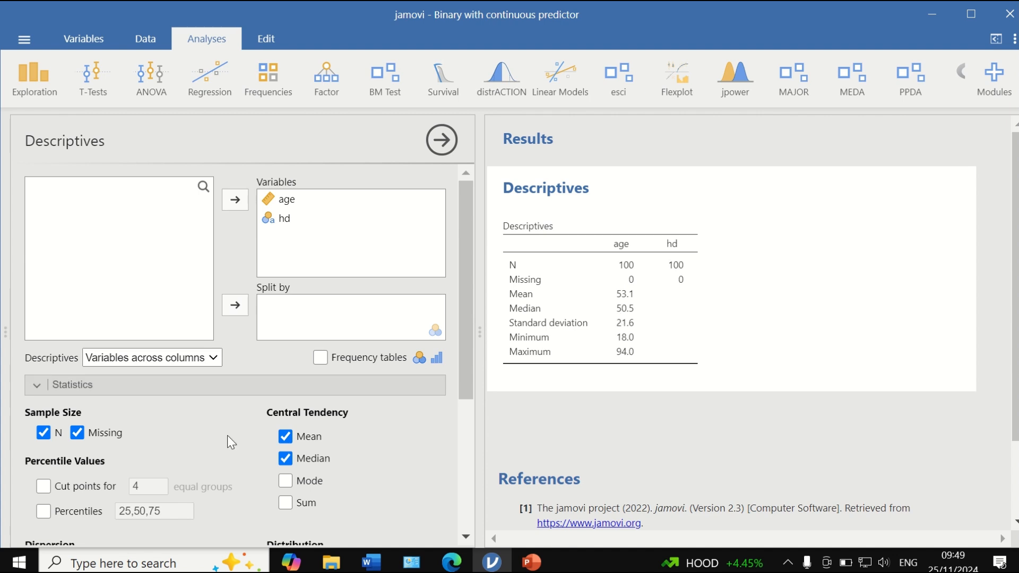
left_click(300, 460)
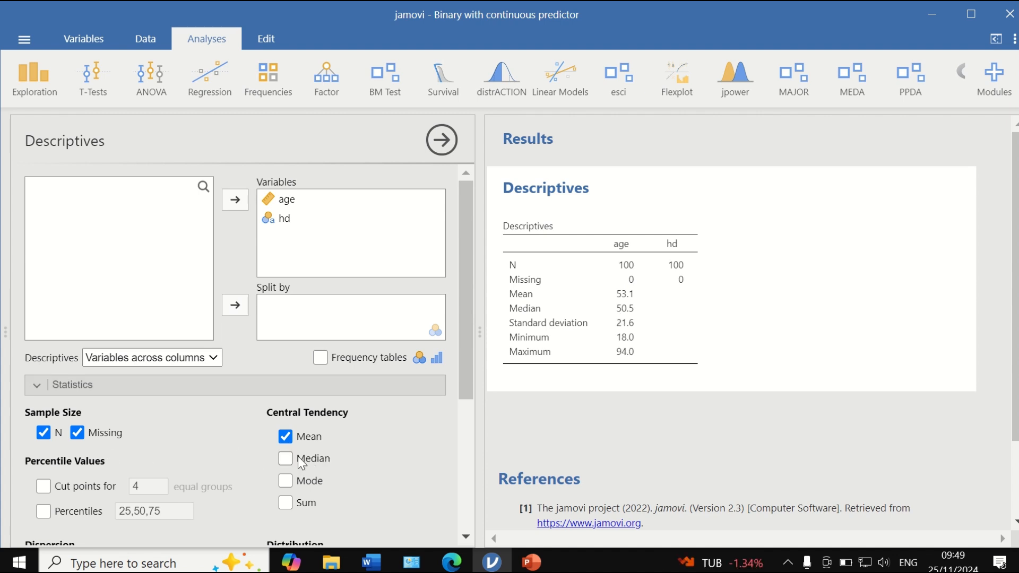
left_click(307, 436)
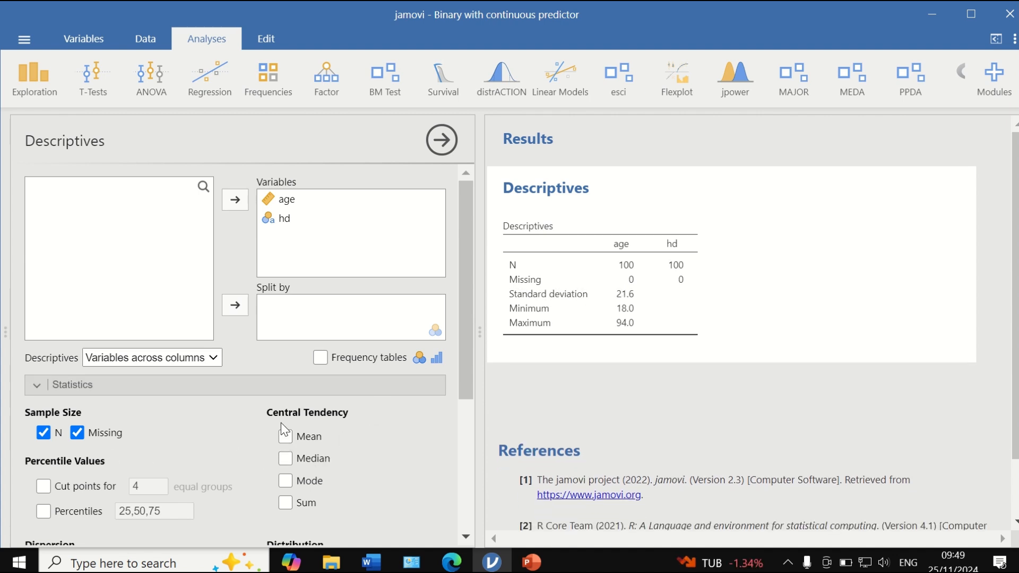
scroll(196, 444, "down", 4)
left_click(51, 345)
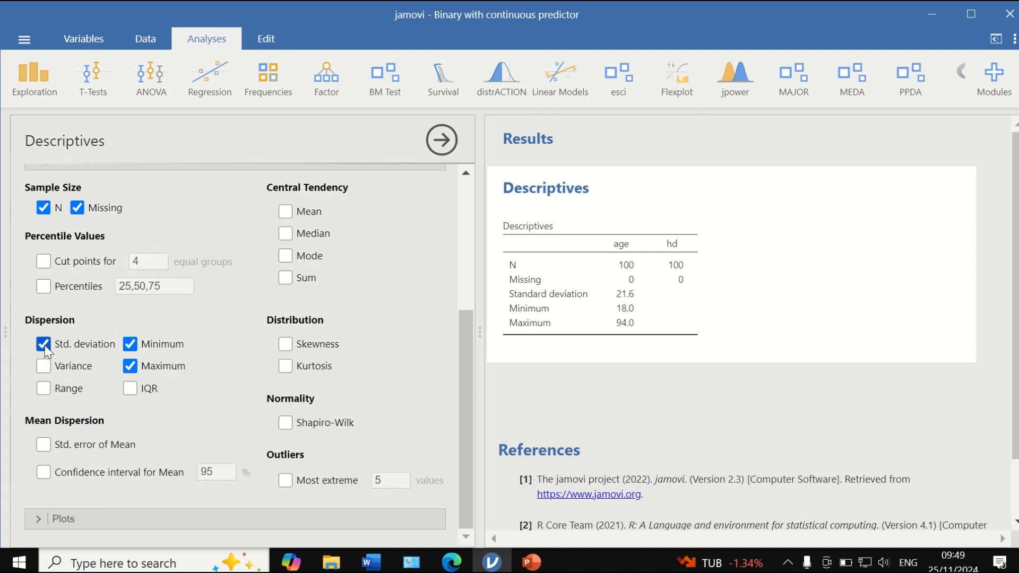
scroll(467, 374, "up", 4)
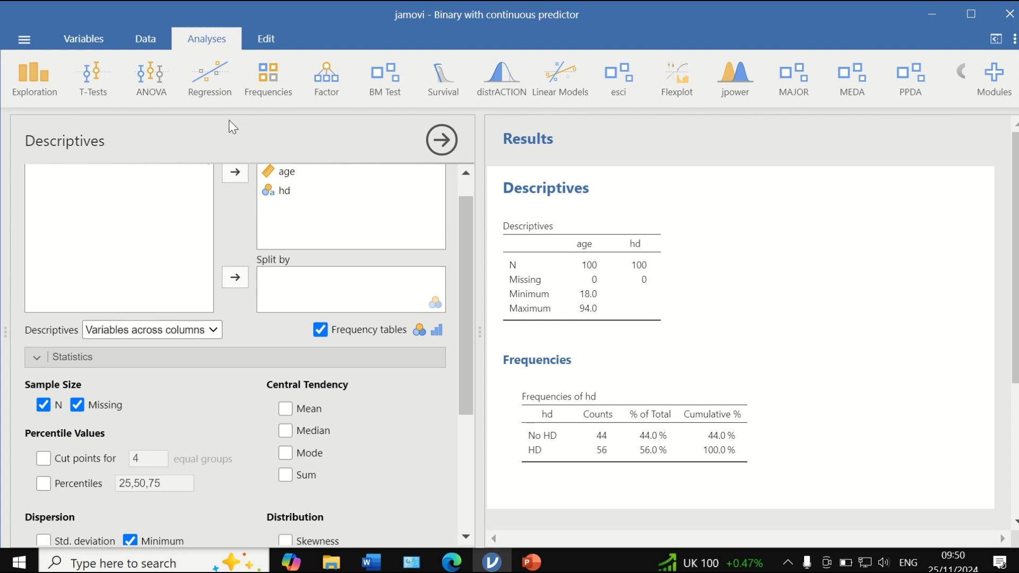
- Set up a binomial logistic regression with two outcomes, using hd as dependent variable and age as covariate
left_click(212, 77)
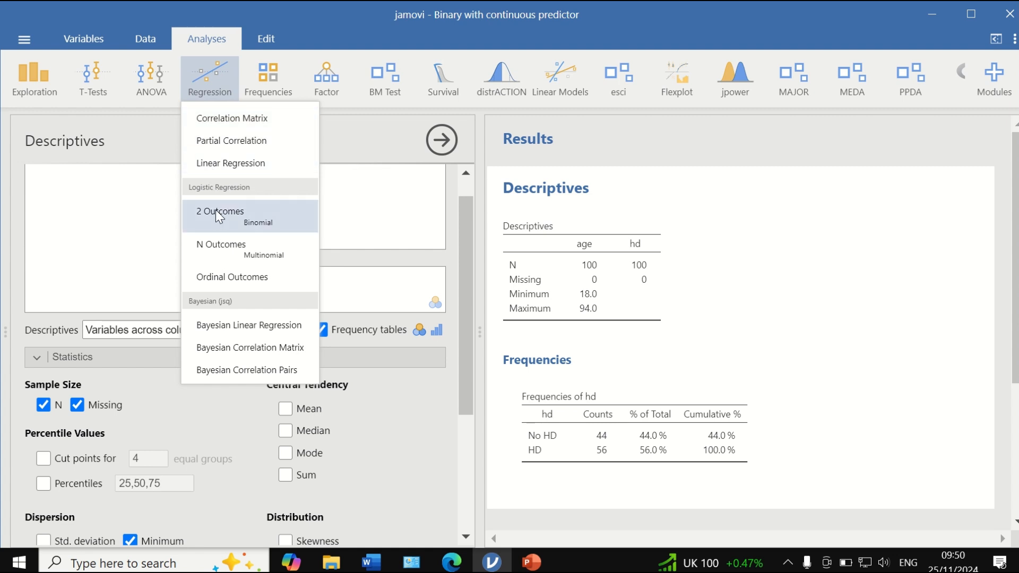
left_click(242, 217)
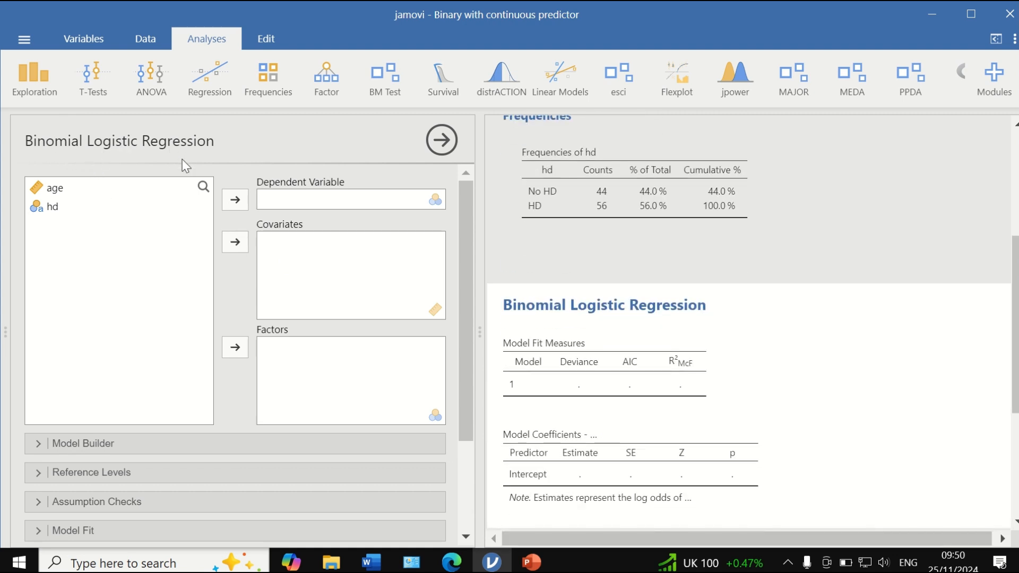
left_click(56, 189)
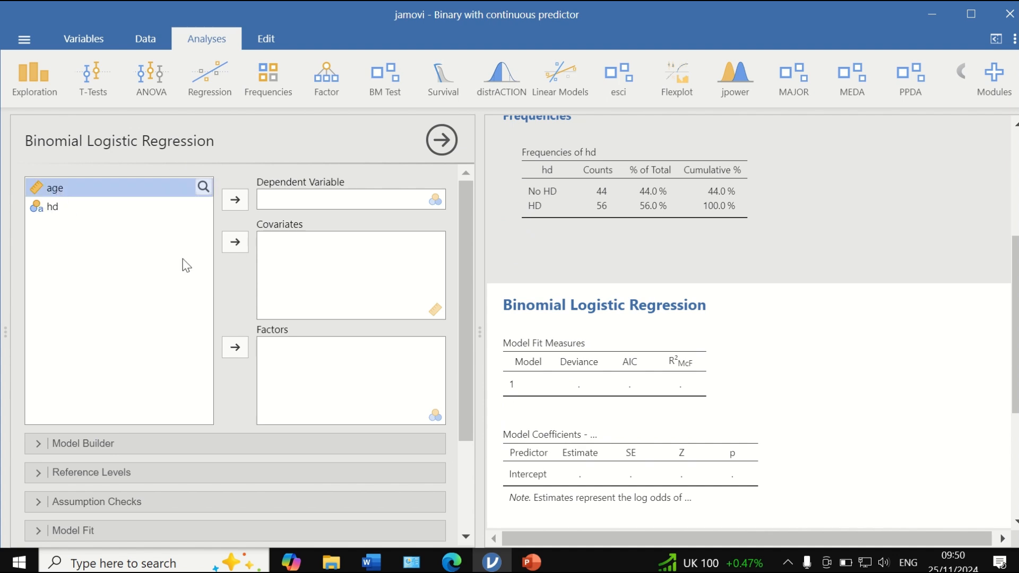
left_click(235, 242)
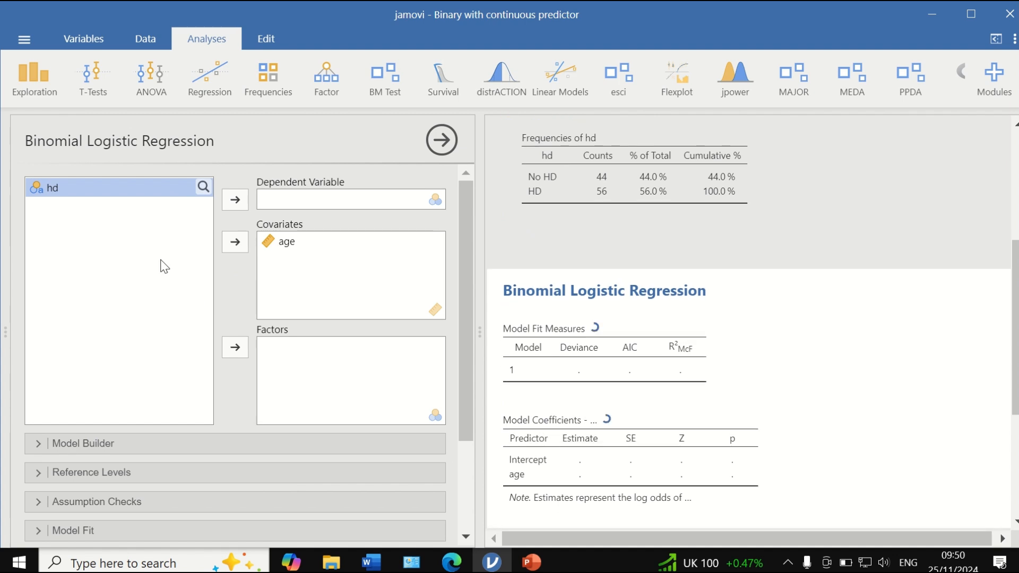
left_click(200, 187)
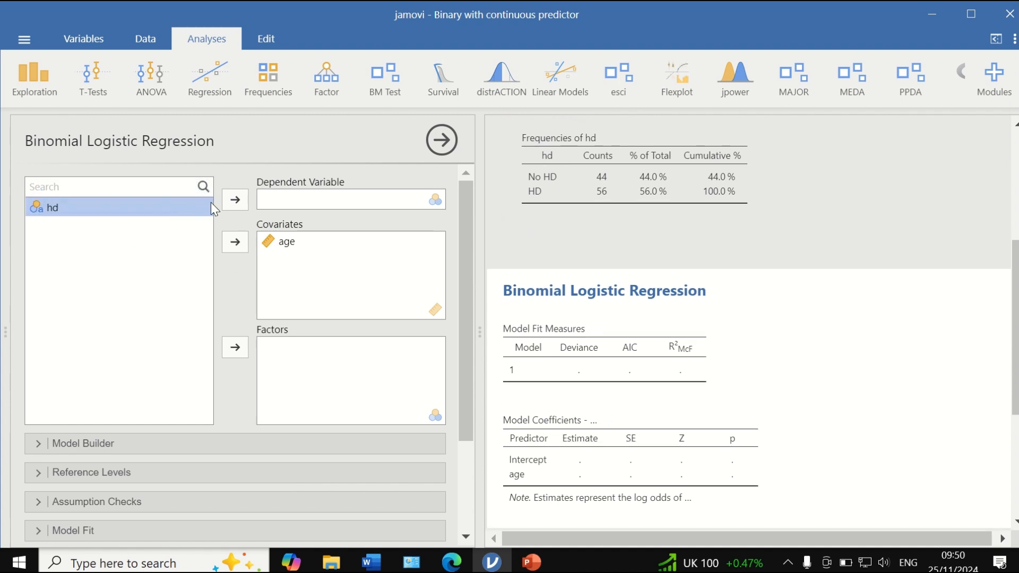
left_click(234, 201)
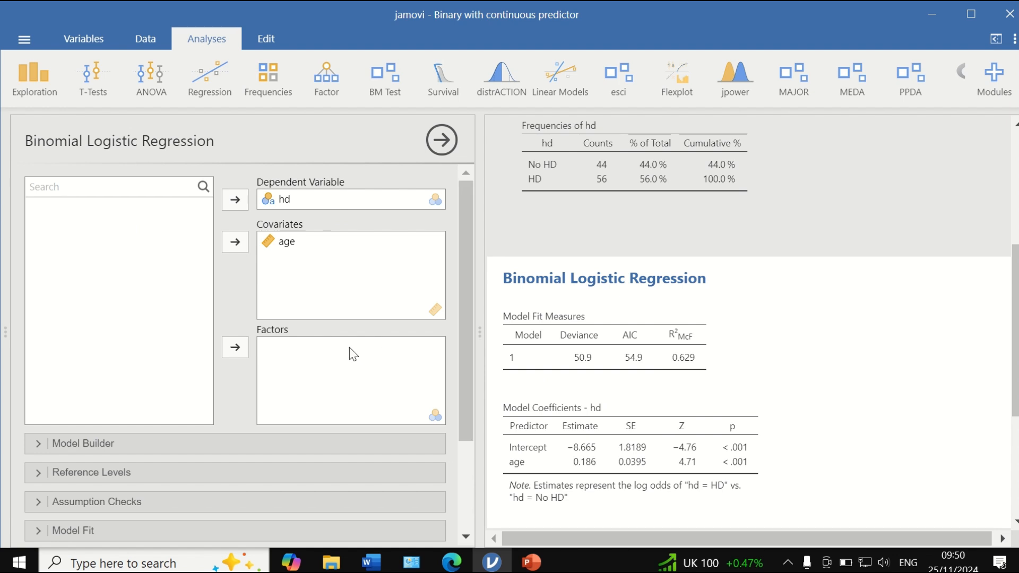
- Review the predictors and blocks in the regression's Model Builder
scroll(340, 348, "down", 3)
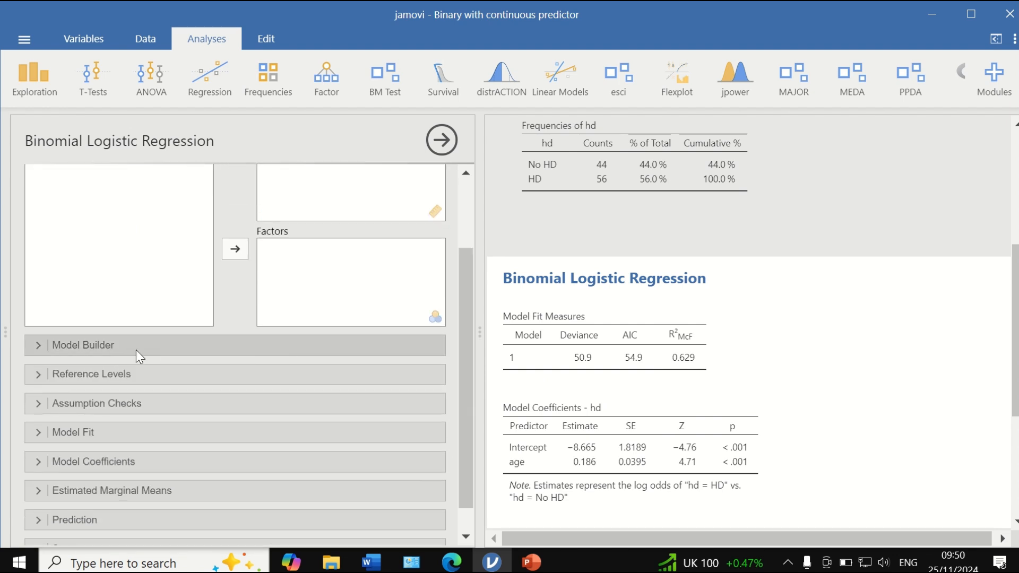
left_click(116, 346)
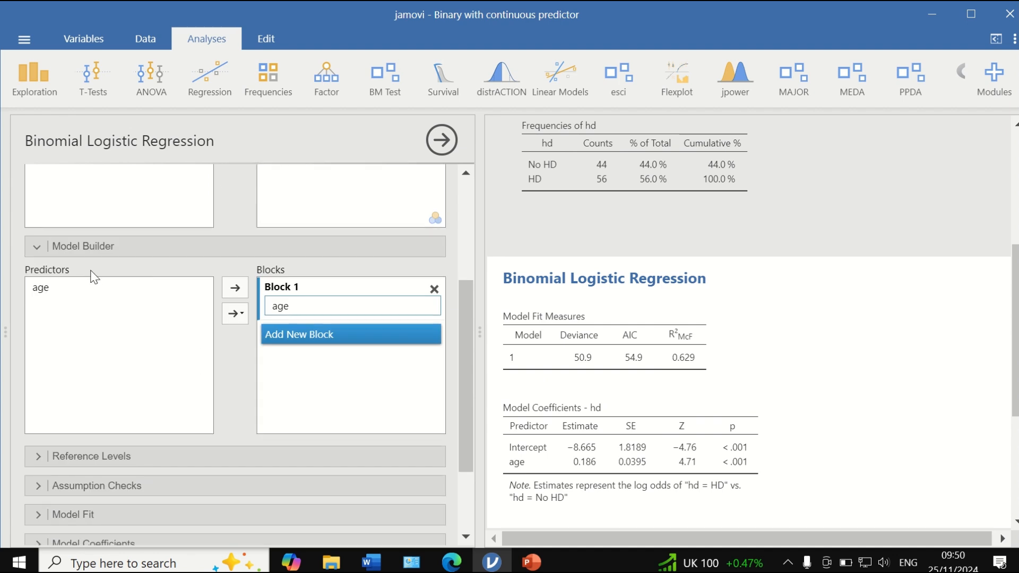
left_click(137, 246)
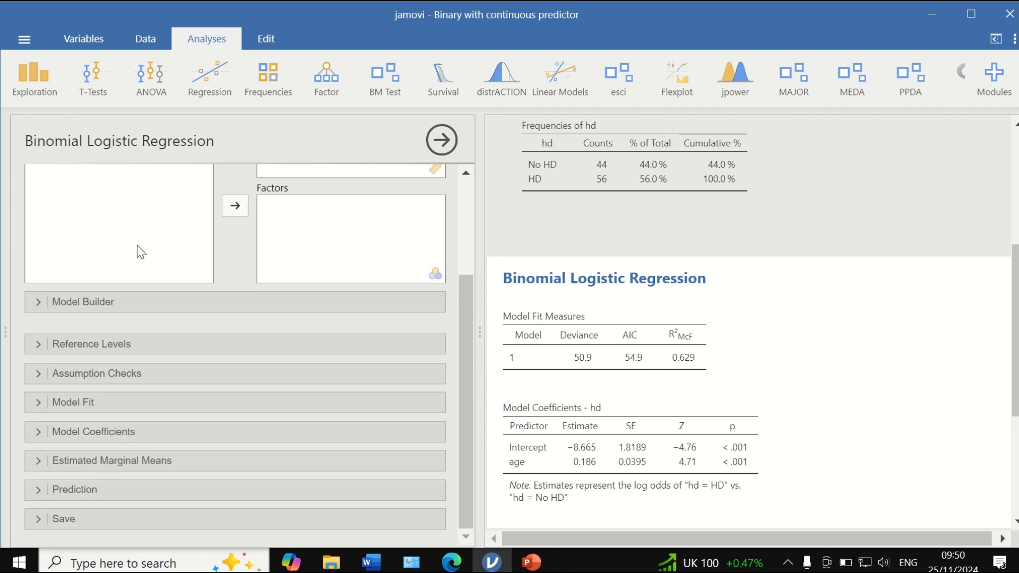
- Check the available reference levels for hd and the assumption check options of the regression
left_click(121, 343)
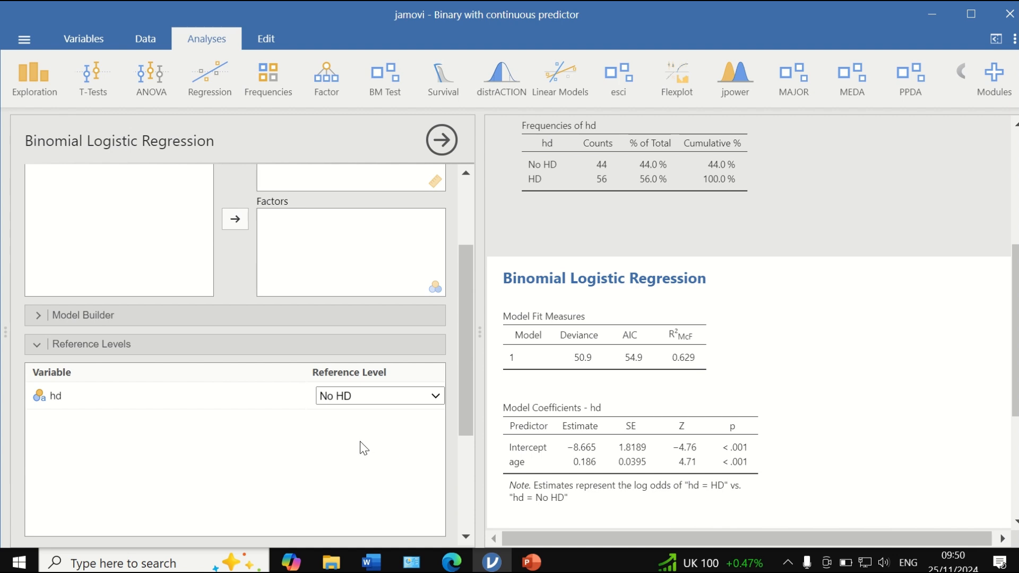
scroll(361, 438, "up", 1)
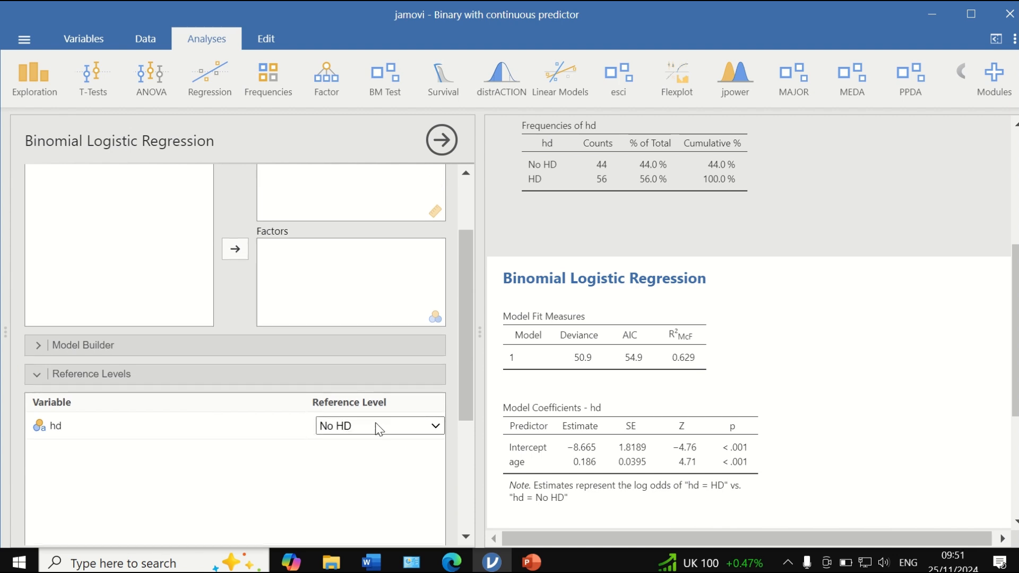
left_click(399, 427)
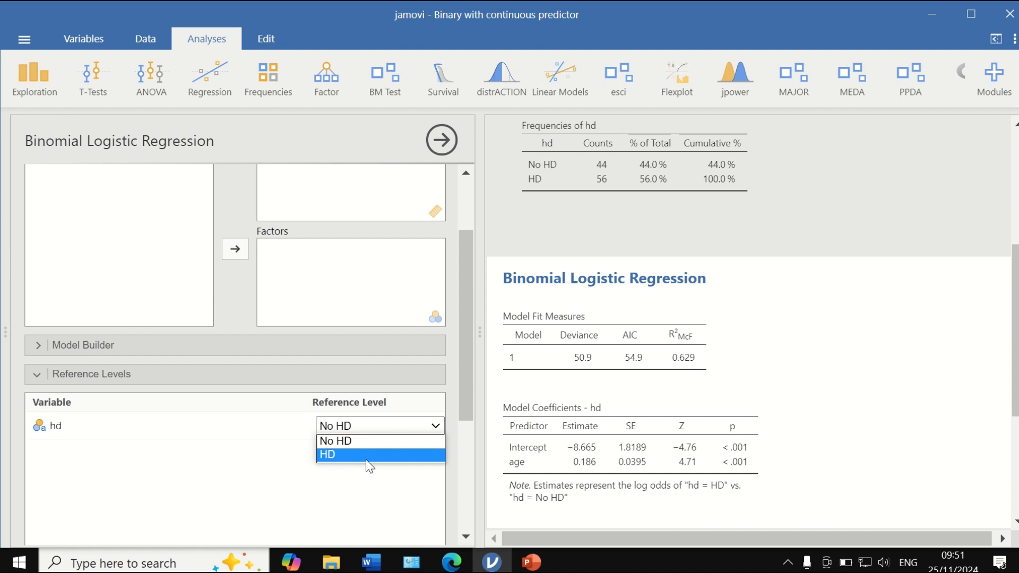
left_click(299, 474)
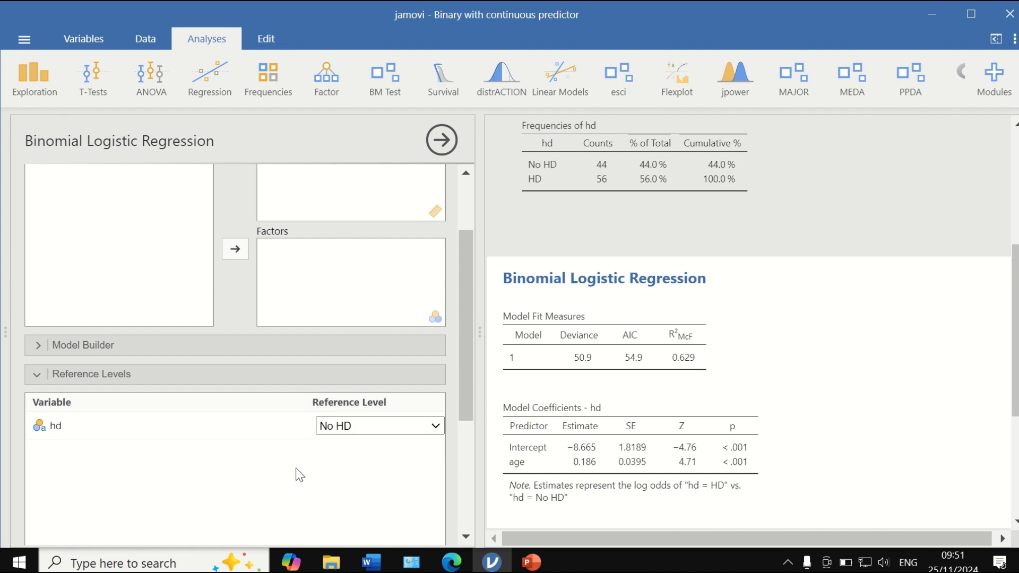
left_click(32, 374)
left_click(112, 408)
left_click(38, 403)
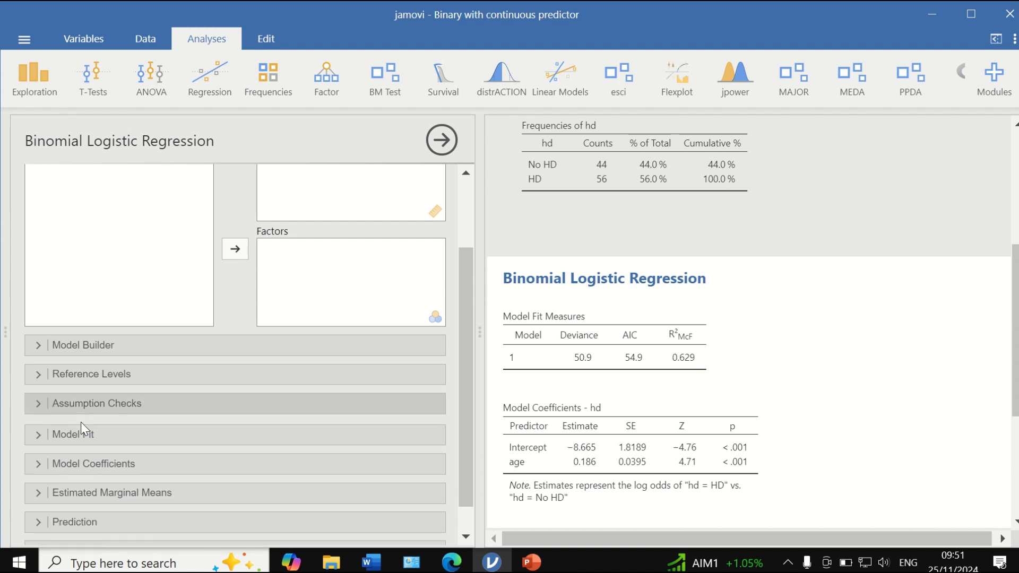
- Add Cox & Snell's R² and Nagelkerke's R² to the model fit measures
left_click(35, 433)
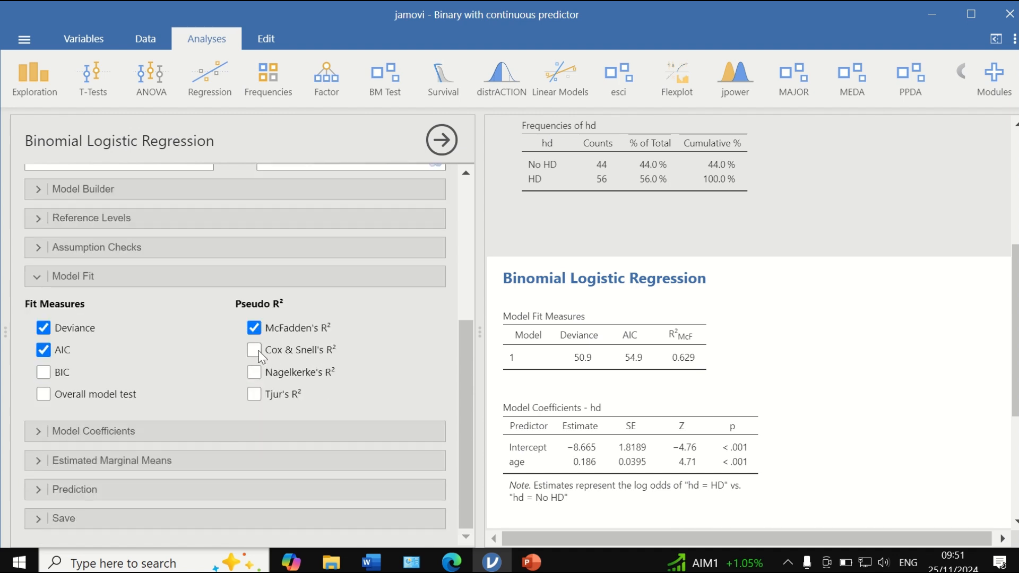
left_click(254, 350)
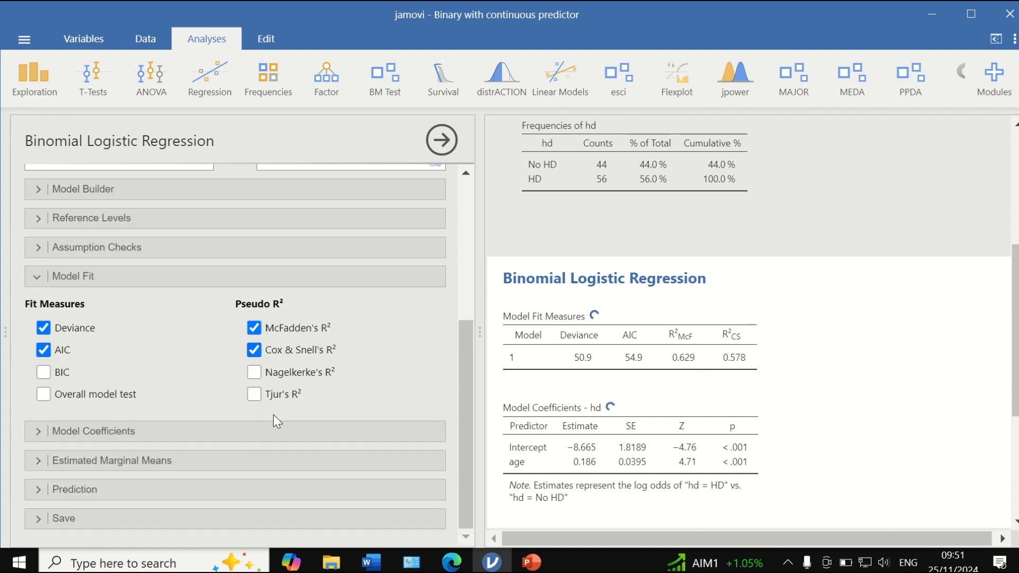
left_click(255, 372)
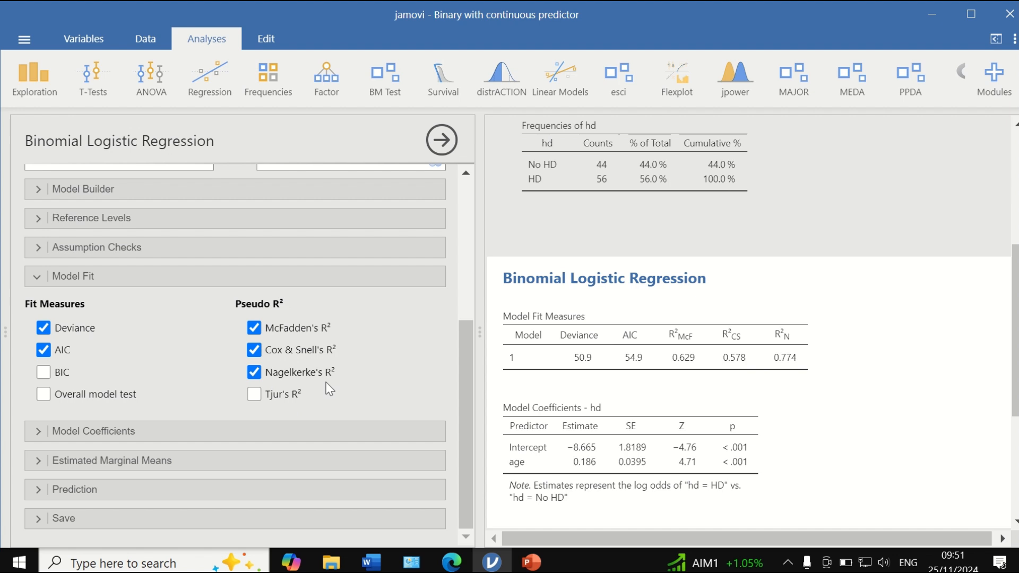
- Add the odds ratio with its 95% confidence interval to the model coefficients
left_click(28, 434)
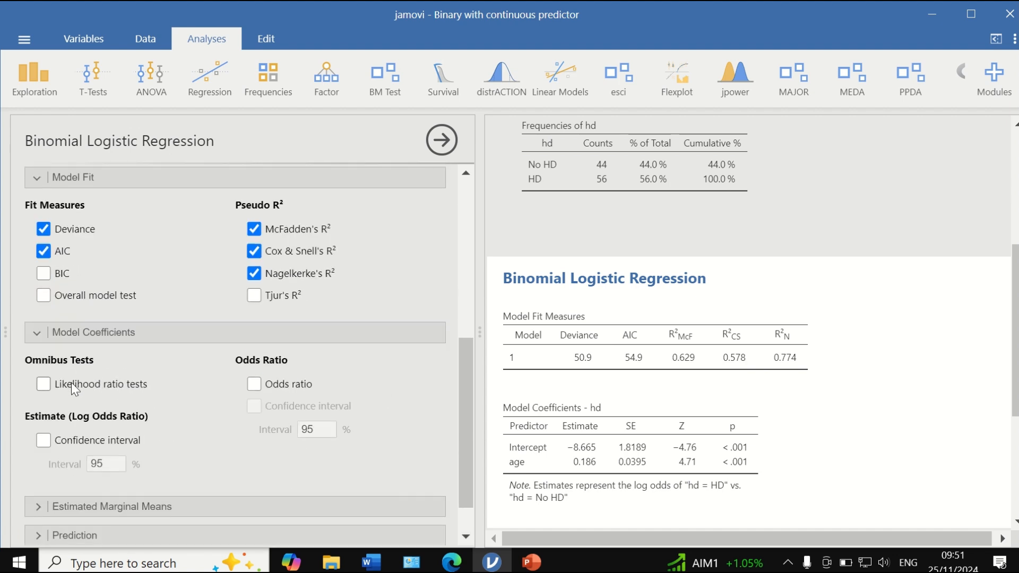
left_click(256, 382)
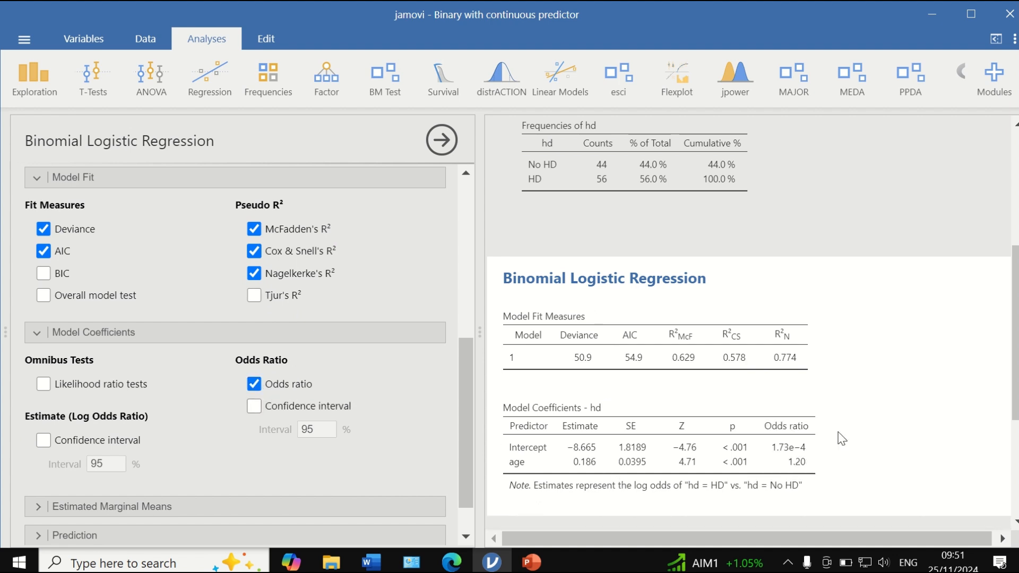
left_click(256, 406)
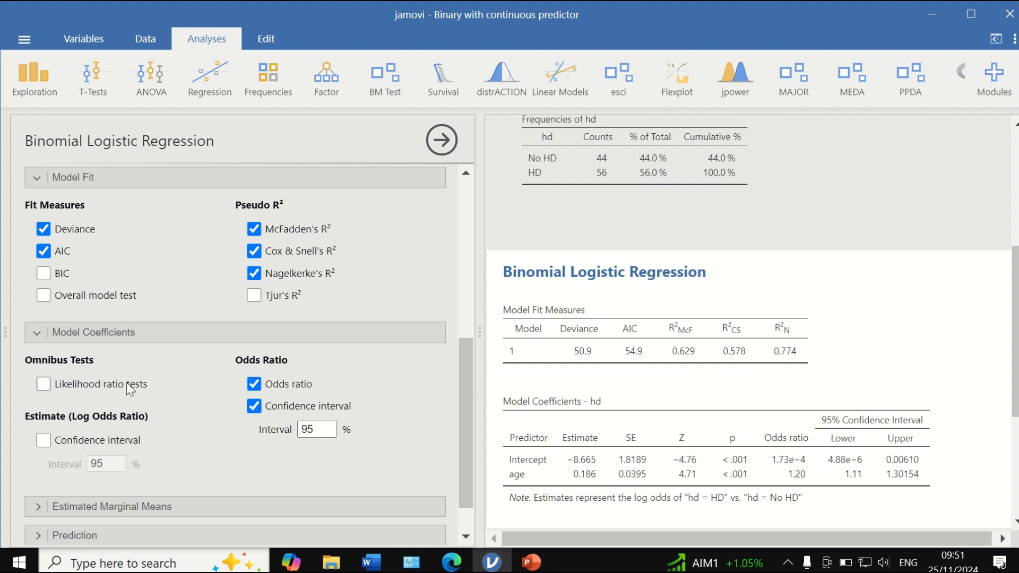
- Check the estimated marginal means options available for the age predictor, leaving its marginal means term empty
scroll(160, 406, "down", 1)
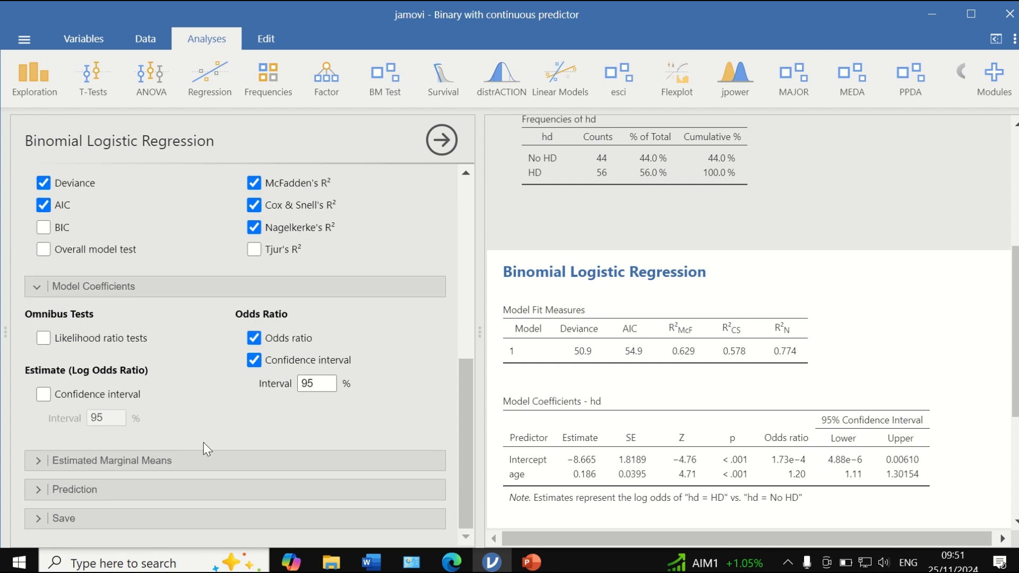
left_click(34, 460)
scroll(251, 434, "down", 4)
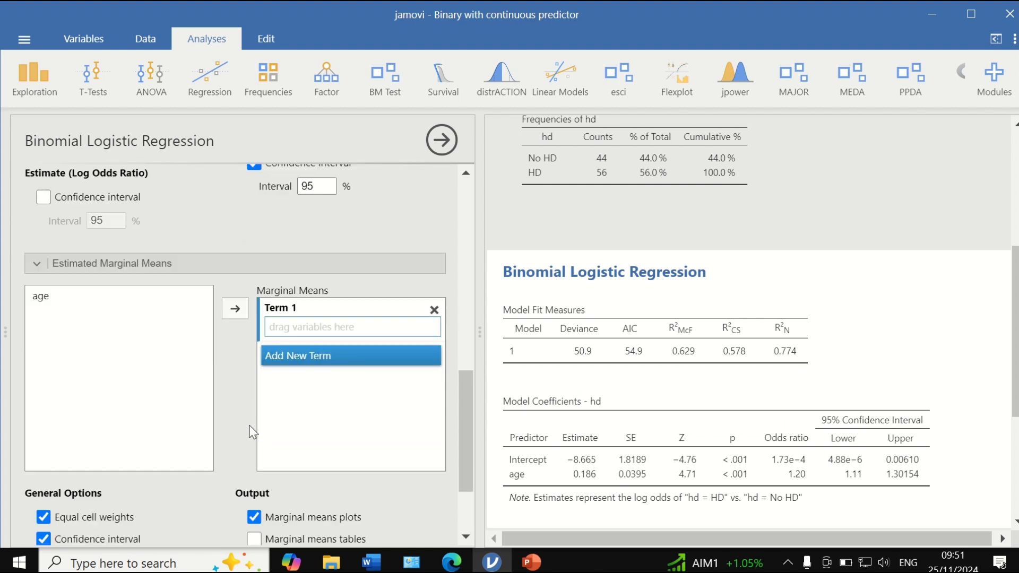
left_click(32, 268)
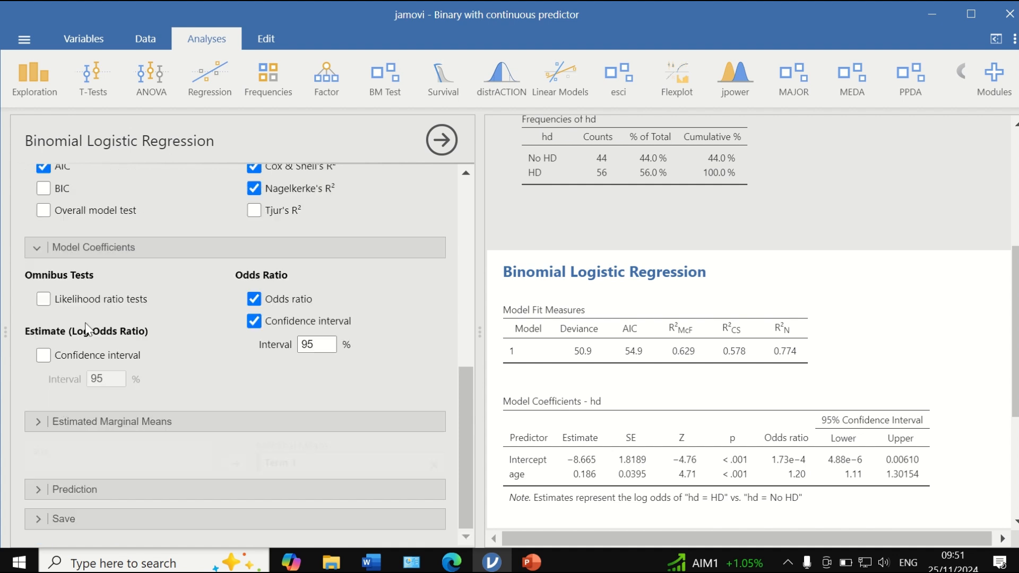
- Add a classification table to the regression's predictive measures
left_click(67, 493)
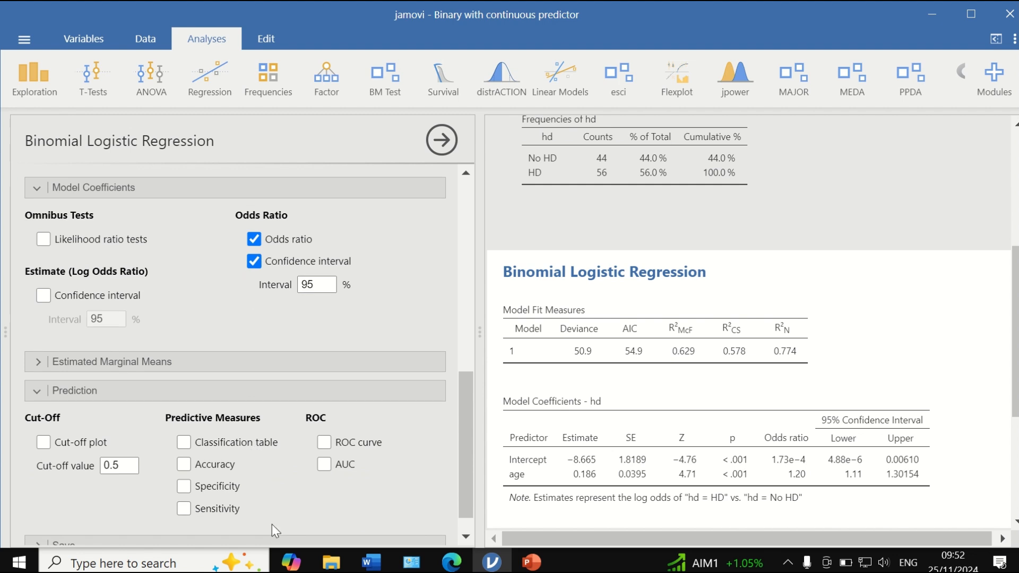
left_click(185, 443)
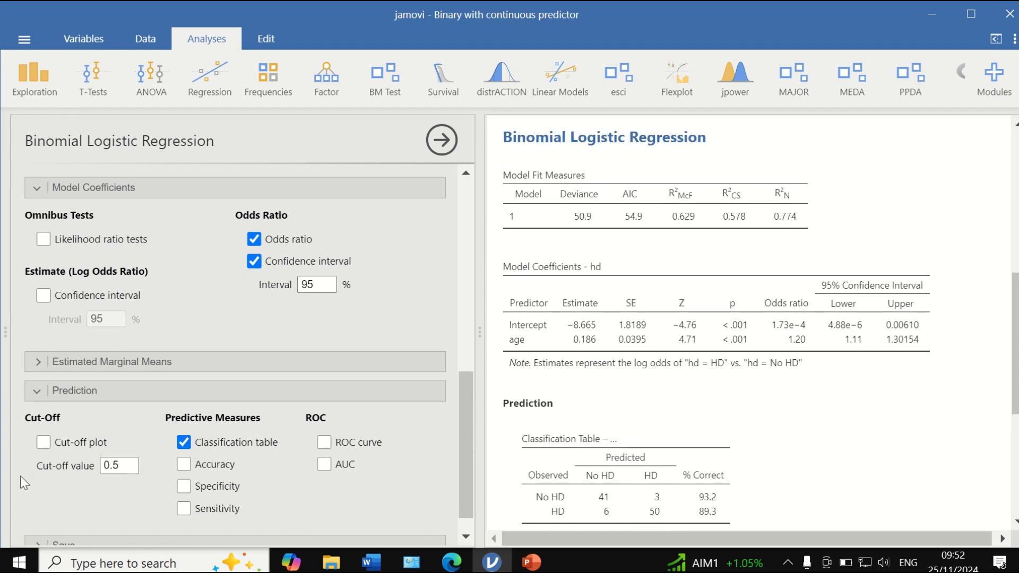
left_click(34, 390)
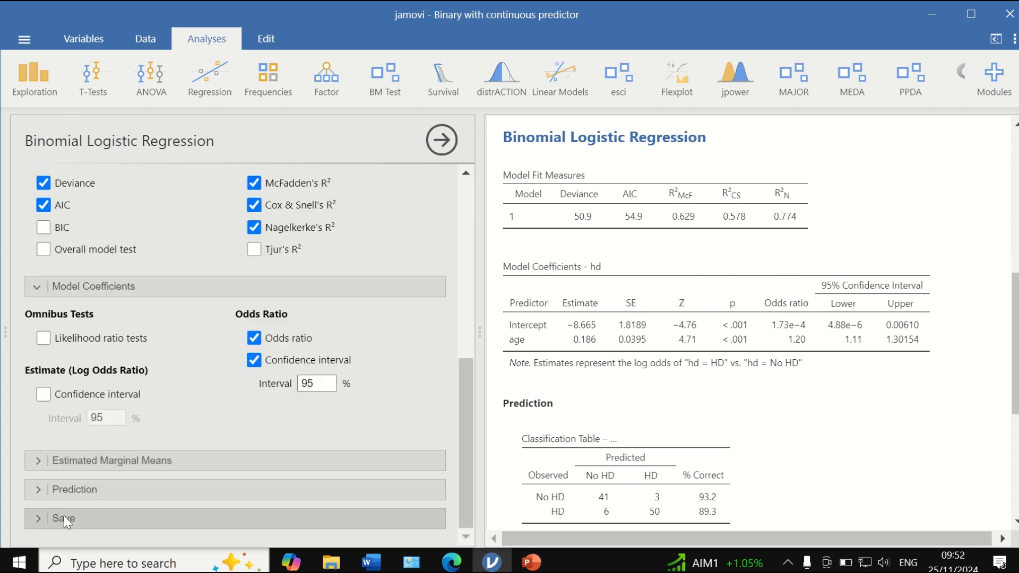
- Review the chosen regression options and examine the model fit, coefficients and classification tables in the results
scroll(190, 477, "up", 3)
scroll(697, 384, "up", 3)
scroll(703, 407, "down", 3)
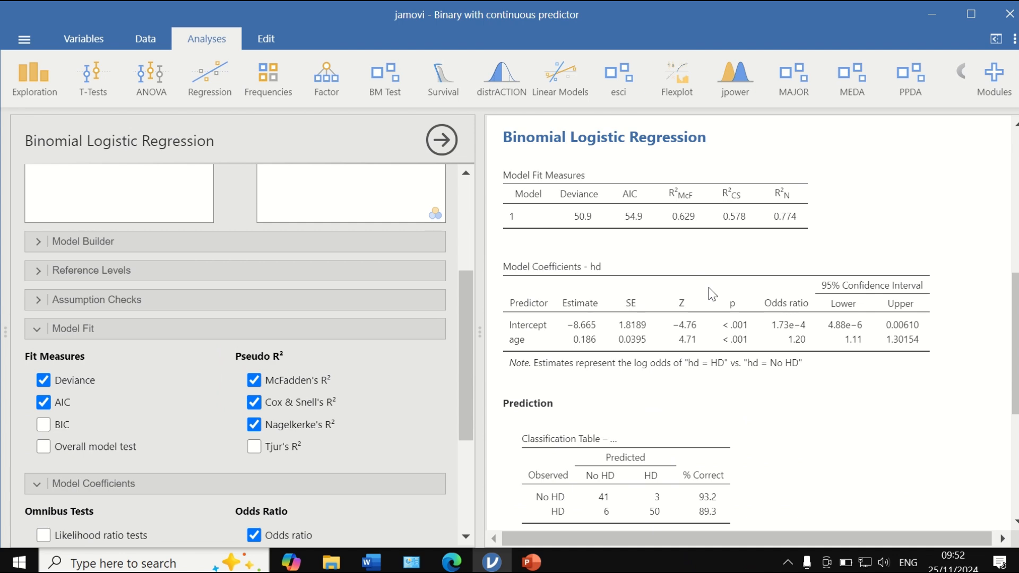
scroll(815, 371, "down", 4)
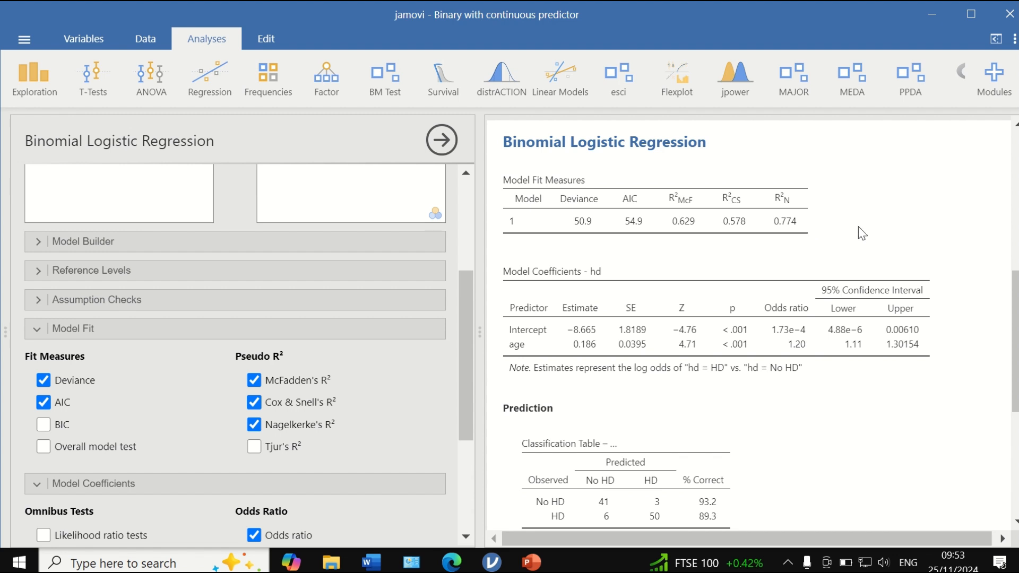
scroll(862, 234, "down", 2)
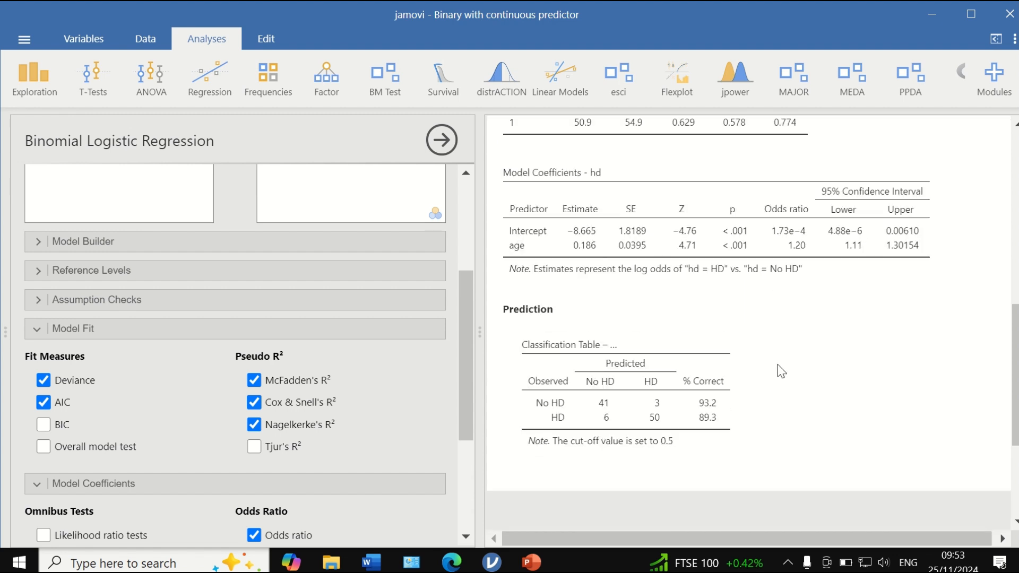
scroll(775, 340, "up", 2)
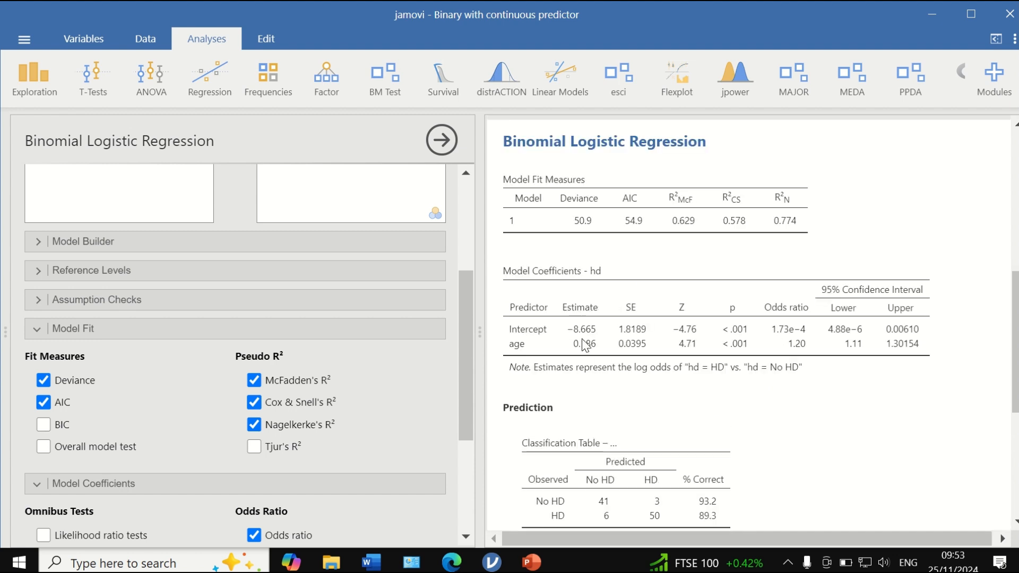